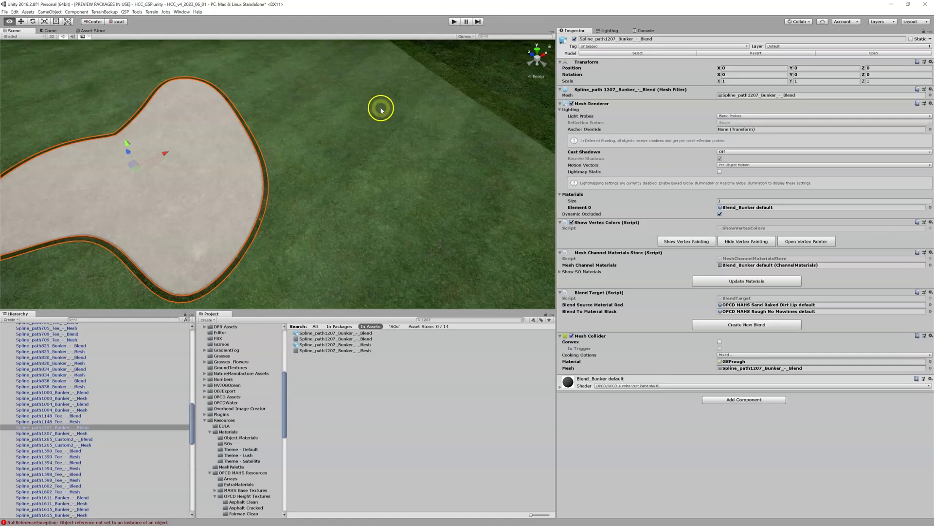
Step: Orbit closer to the bunker and select the rough grass mesh around it
scroll(380, 110, down, 5)
right_drag(378, 114, 359, 125)
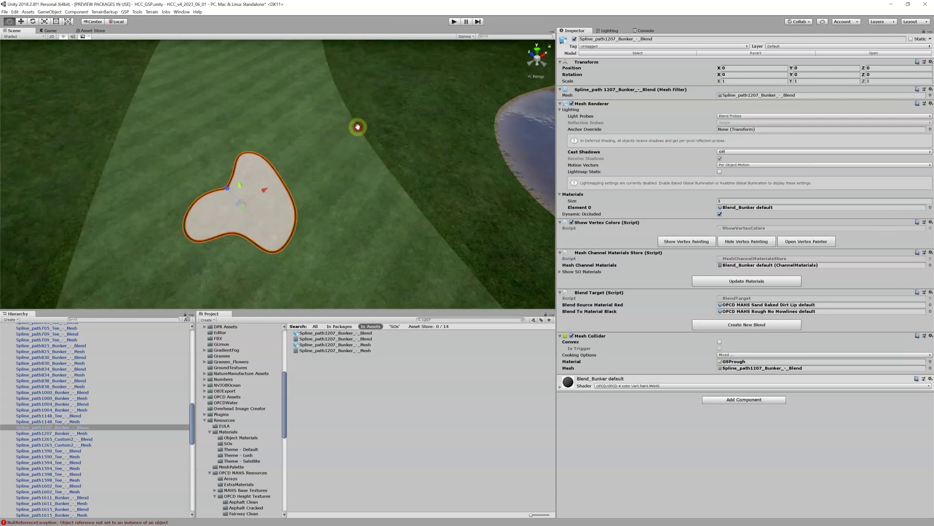
scroll(359, 126, up, 3)
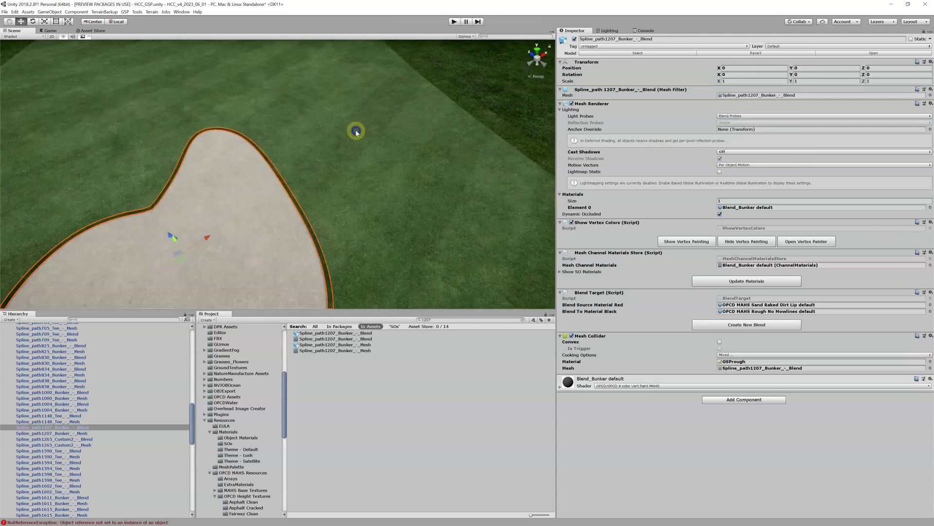
click(356, 131)
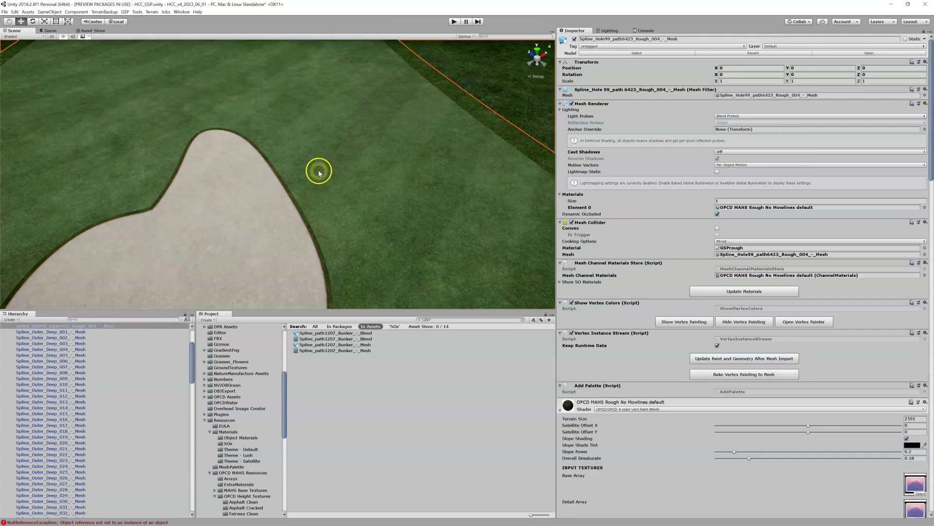
Step: Bring up the SetMeshEditor window and move it to the left
scroll(319, 172, down, 3)
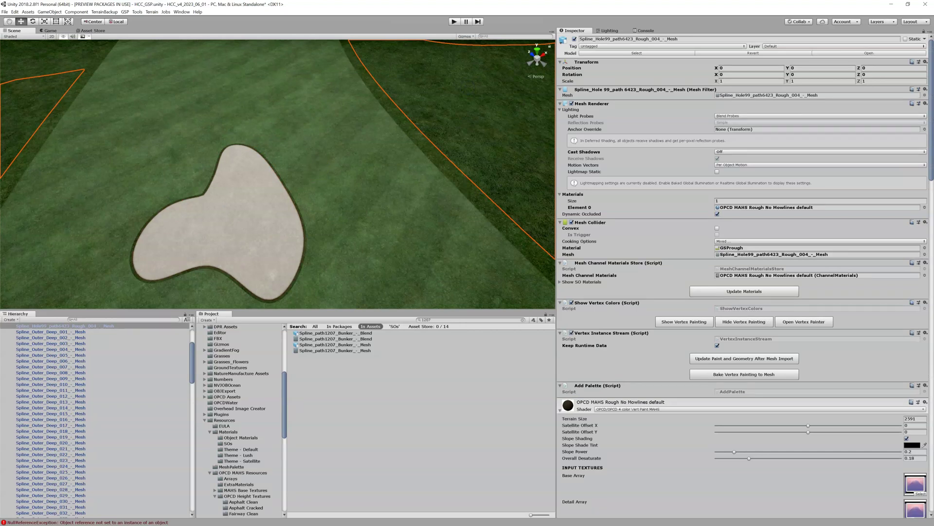
drag(609, 93, 556, 87)
click(514, 107)
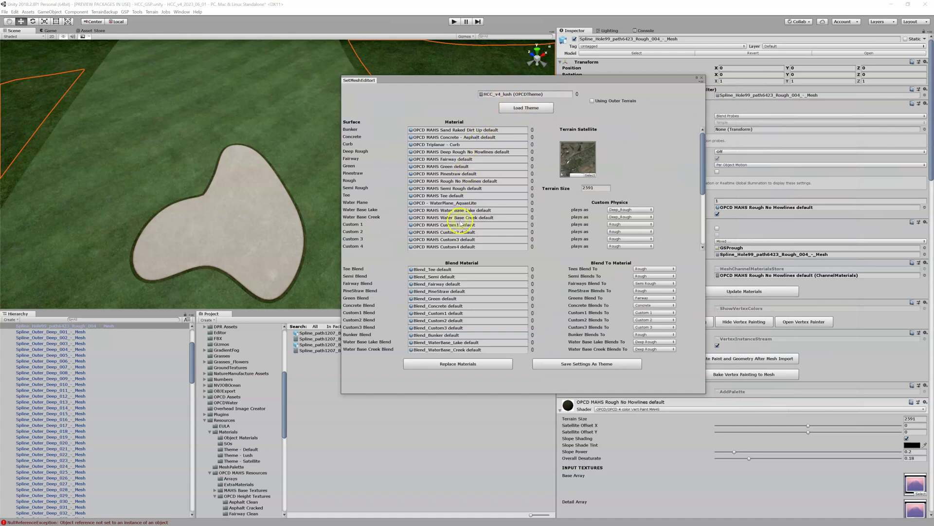
Step: Scroll through the SetMeshEditor's surface, blend material and blend-to lists
scroll(461, 224, down, 3)
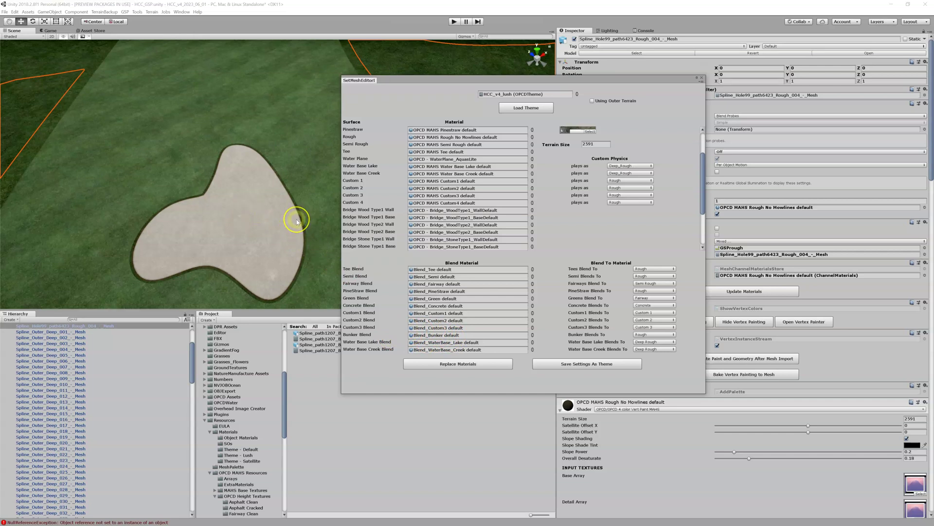
scroll(297, 221, up, 3)
scroll(297, 222, up, 2)
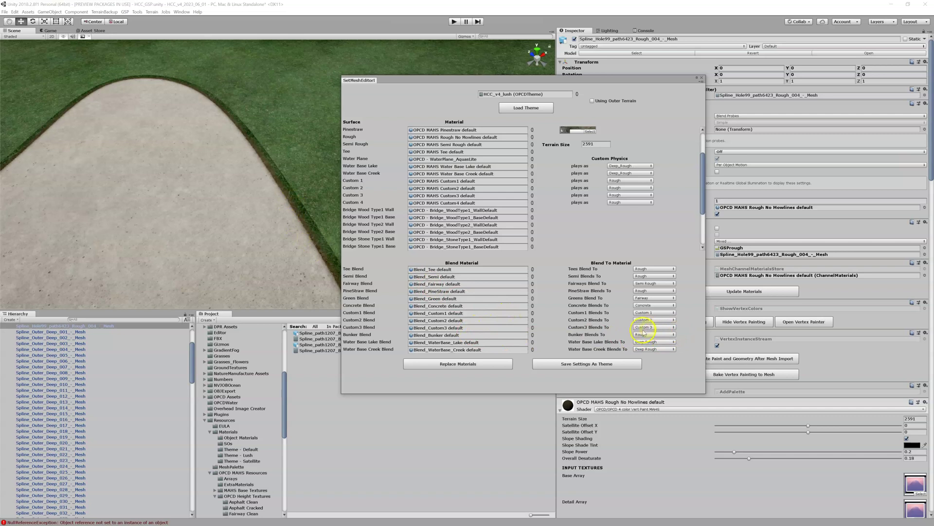
Step: Select the bunker's blend mesh Spline_path1207_Bunker_-_Blend and drag SetMeshEditor off-screen
middle_drag(273, 205, 274, 202)
scroll(271, 202, up, 5)
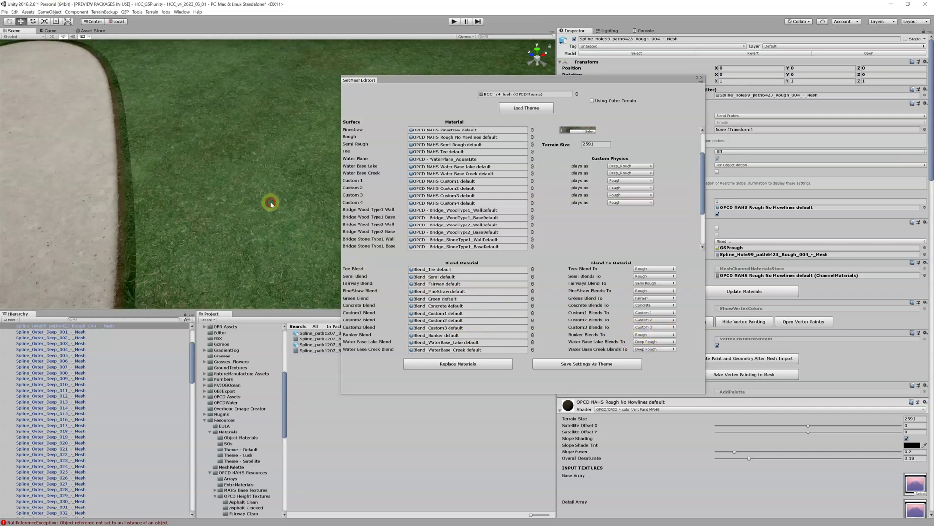
click(120, 208)
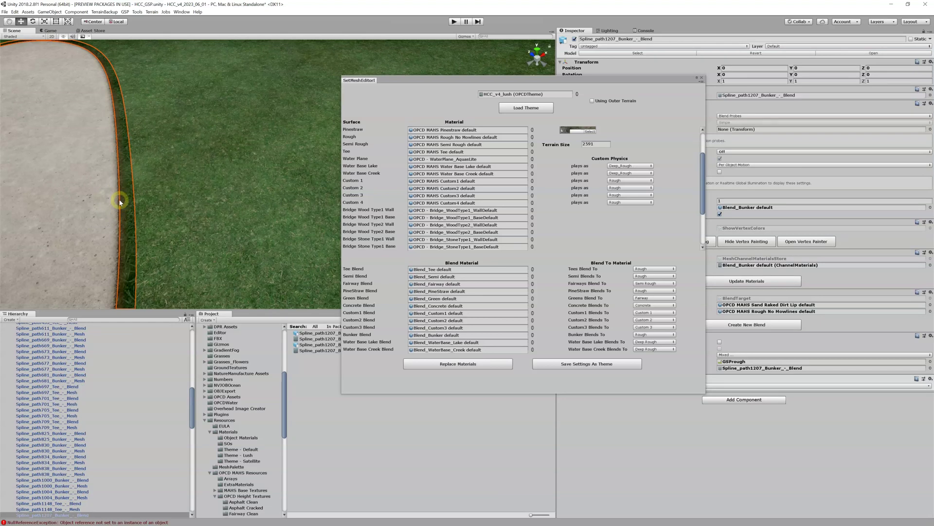
click(123, 203)
drag(673, 77, 933, 185)
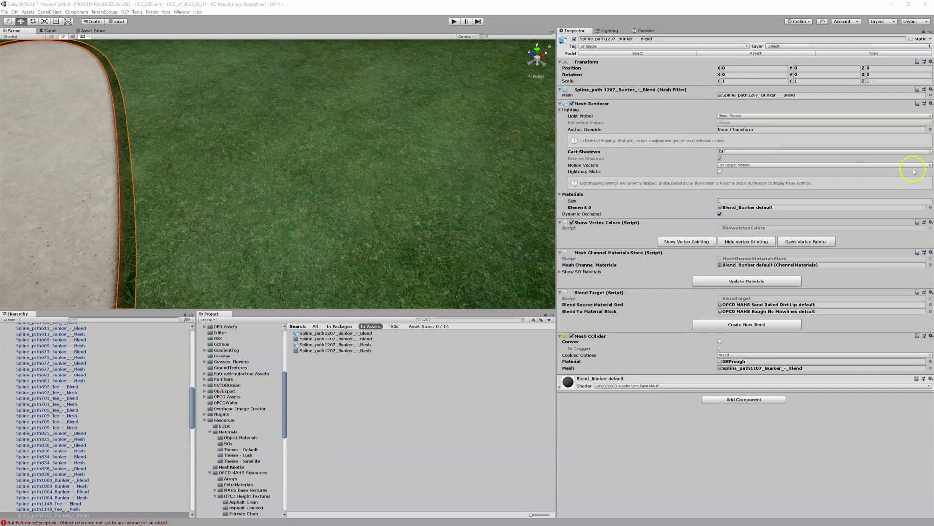
click(696, 241)
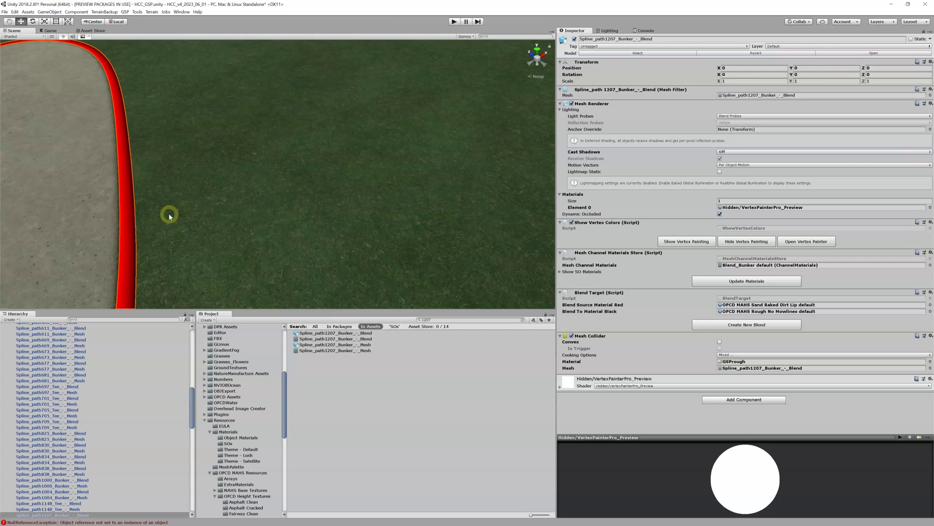
click(733, 243)
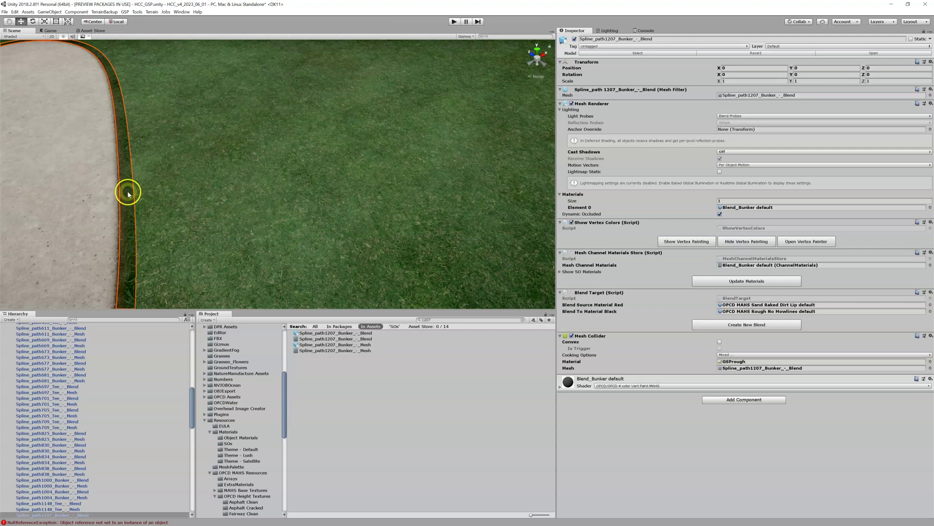
scroll(136, 200, down, 5)
key(f)
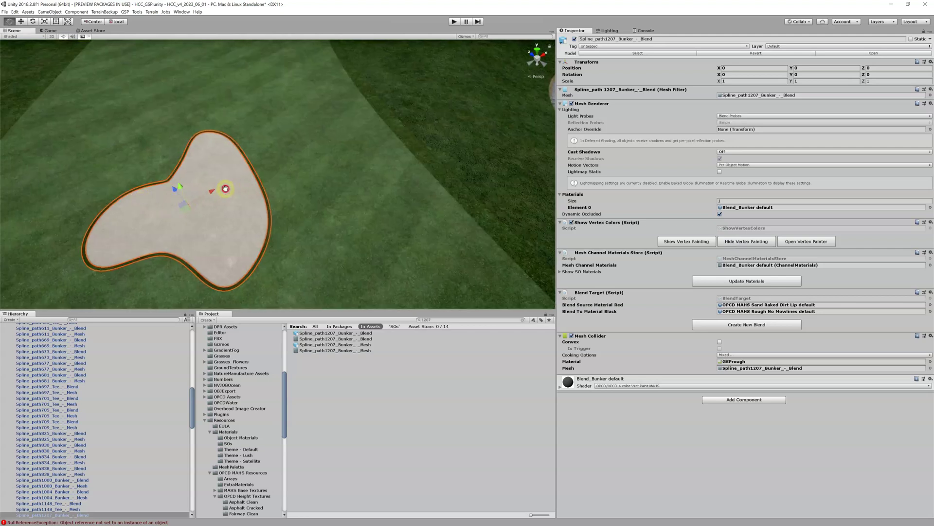
right_drag(234, 187, 918, 190)
key(shift+w)
key(s)
click(568, 187)
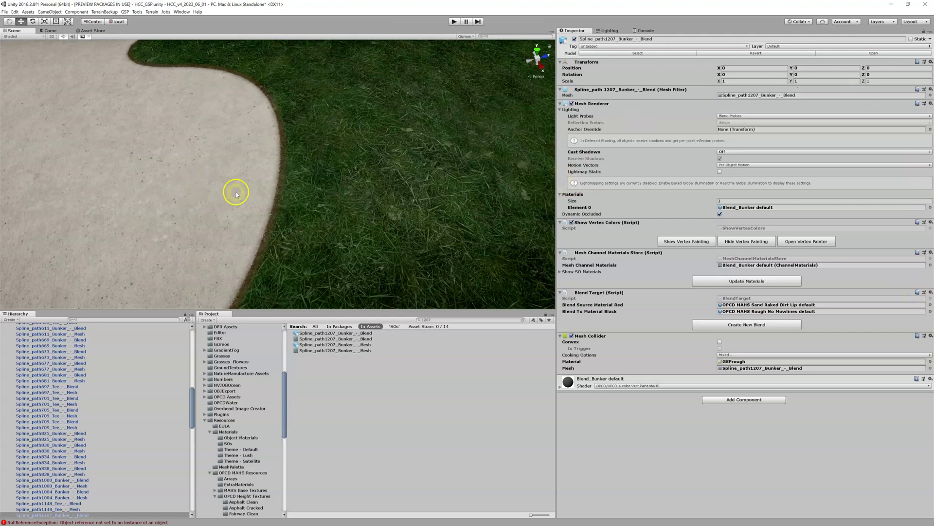
Step: Select another bunker's edge blend mesh and preview its vertex painting, then hide it
click(284, 185)
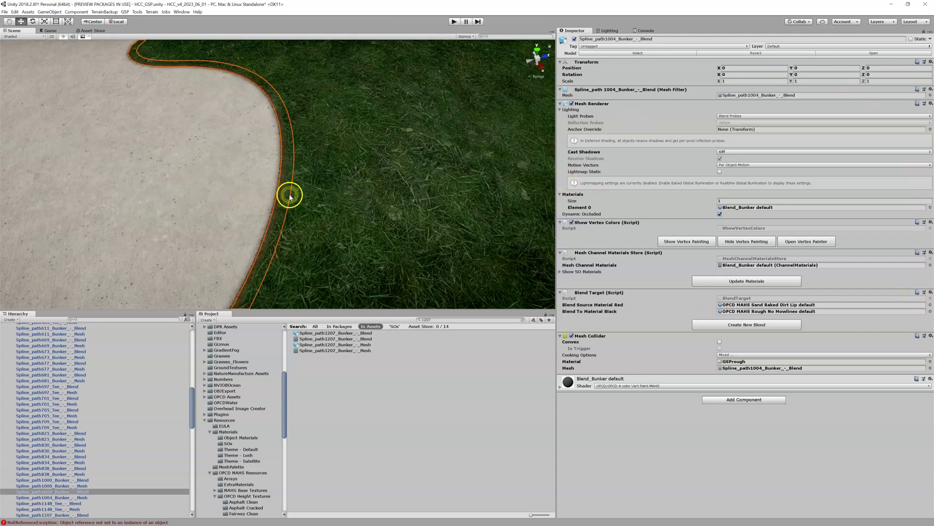
click(737, 253)
click(714, 241)
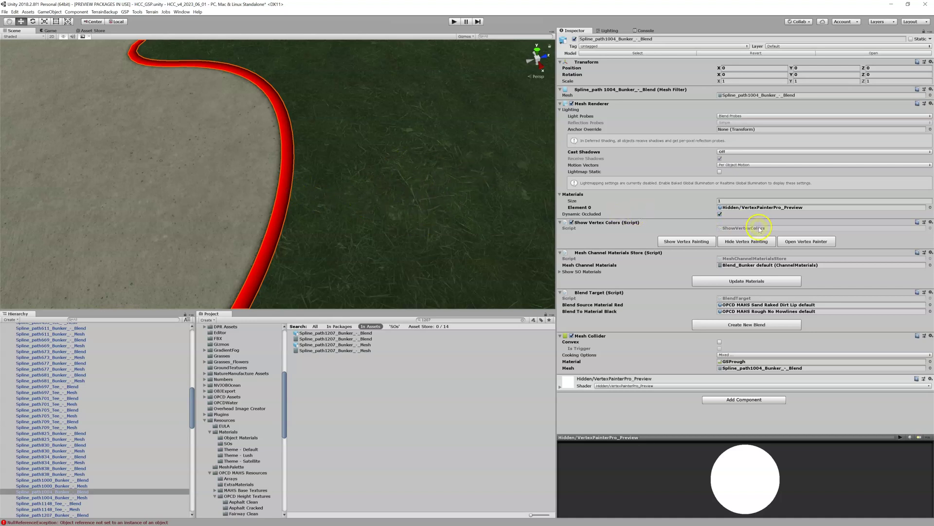
click(747, 242)
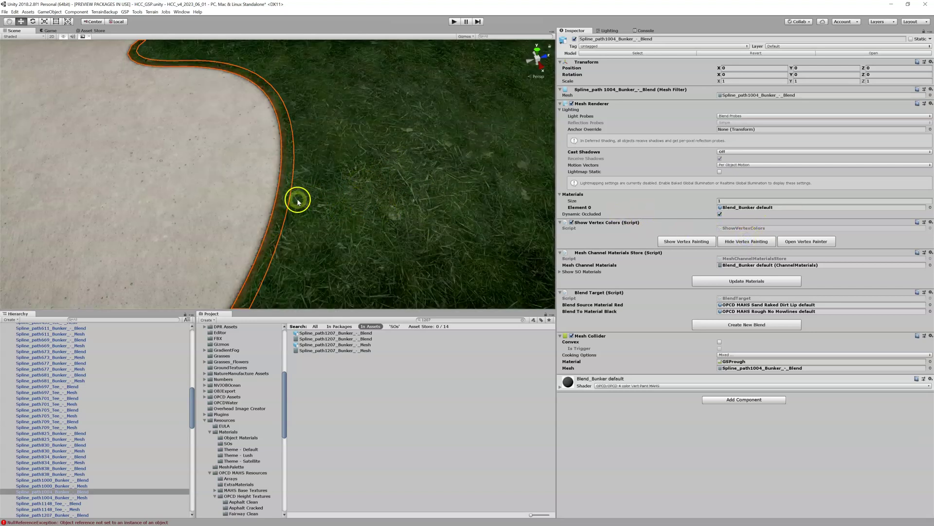
Step: Select the sand mesh Spline_path1004_Bunker_-_Mesh, then pan out over the fairway
click(229, 161)
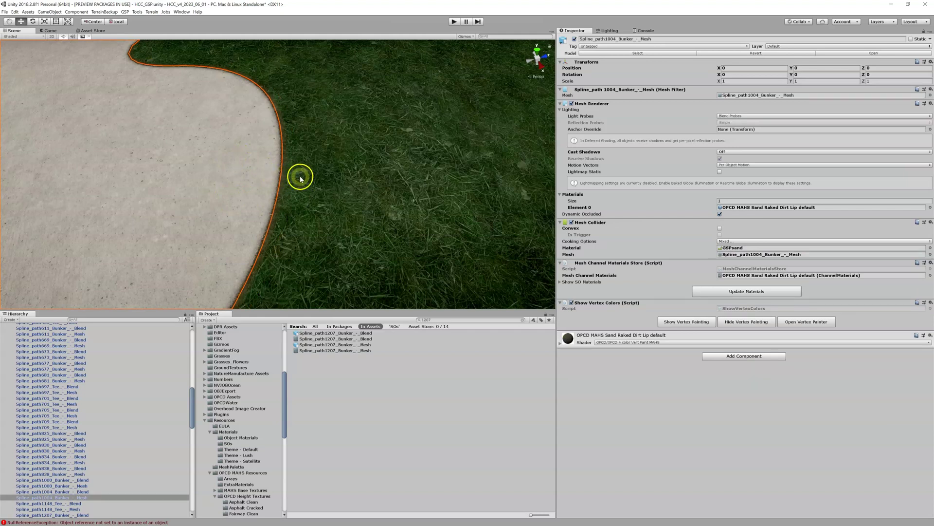
scroll(300, 176, down, 5)
scroll(386, 183, up, 5)
middle_drag(386, 184, 310, 164)
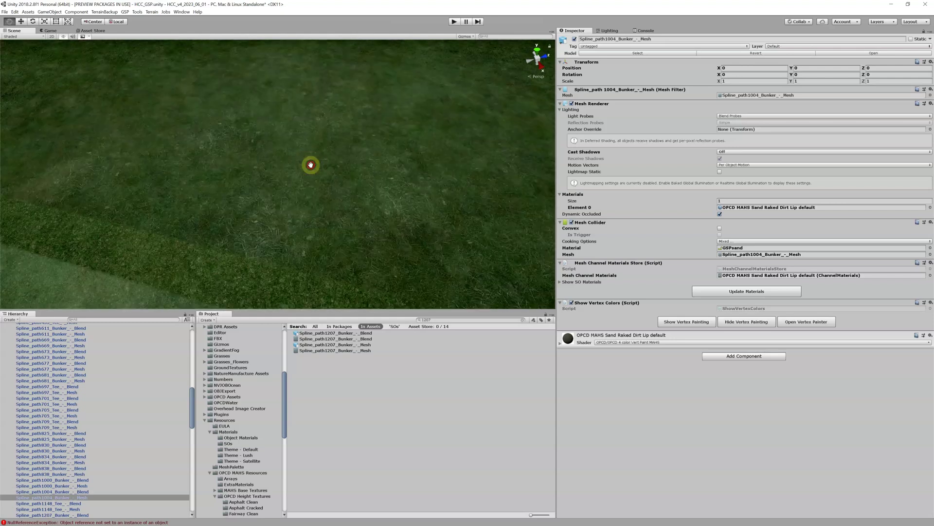
scroll(310, 164, down, 8)
Step: Pan back to the bunkers and select Spline_path1207_Bunker_-_Blend, showing its sand-to-rough Blend Target
middle_drag(292, 233, 353, 229)
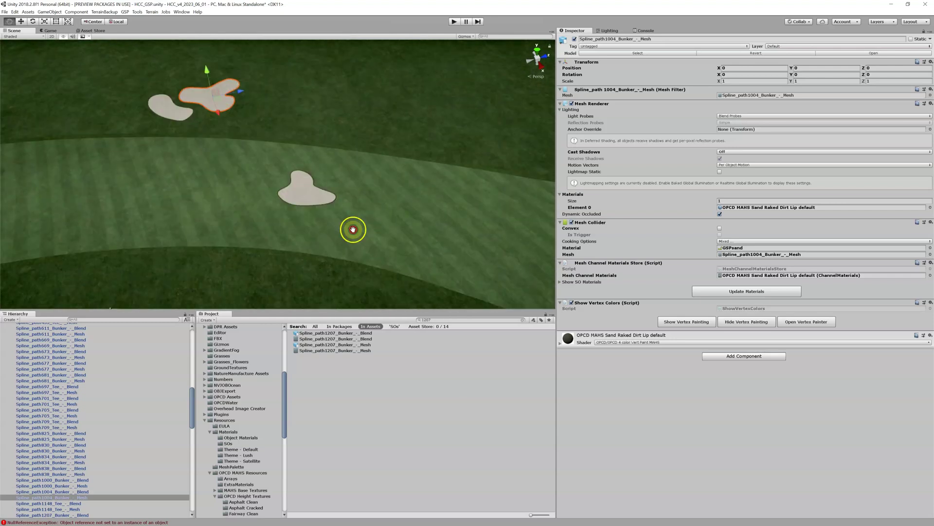
scroll(334, 210, up, 10)
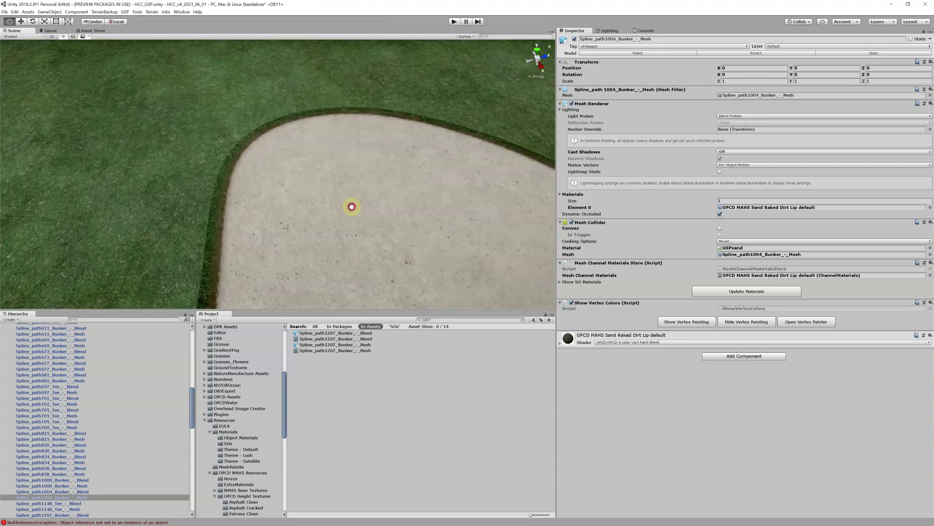
scroll(351, 206, down, 3)
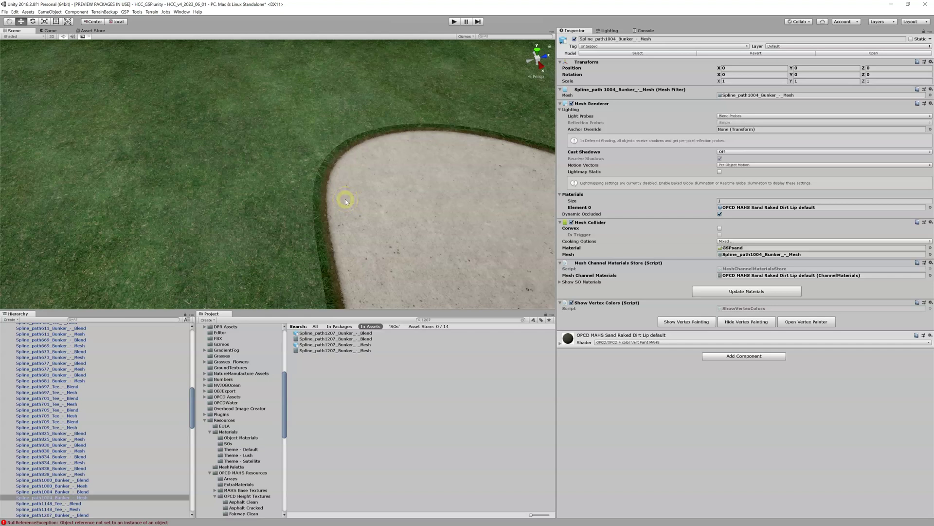
click(319, 211)
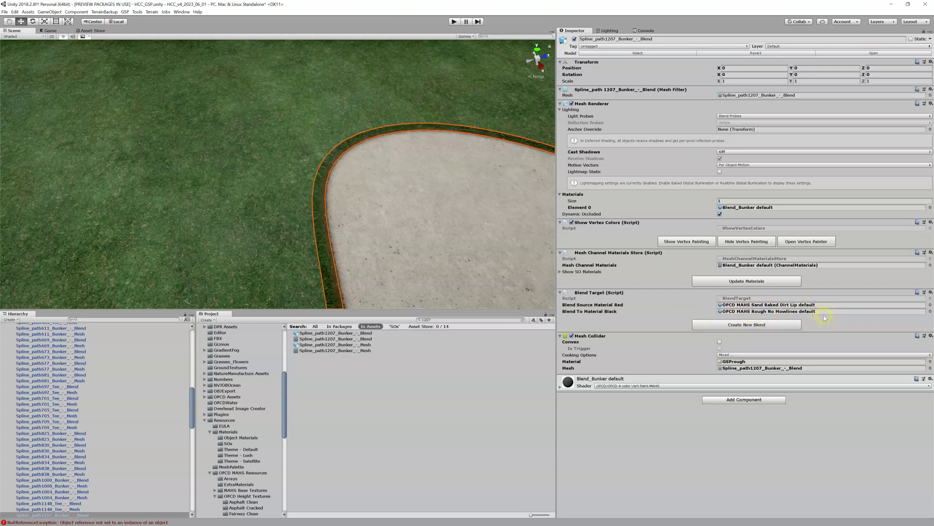
Step: Find the fairway mesh's OPCD MAHS Fairway default material in the Project window
click(216, 165)
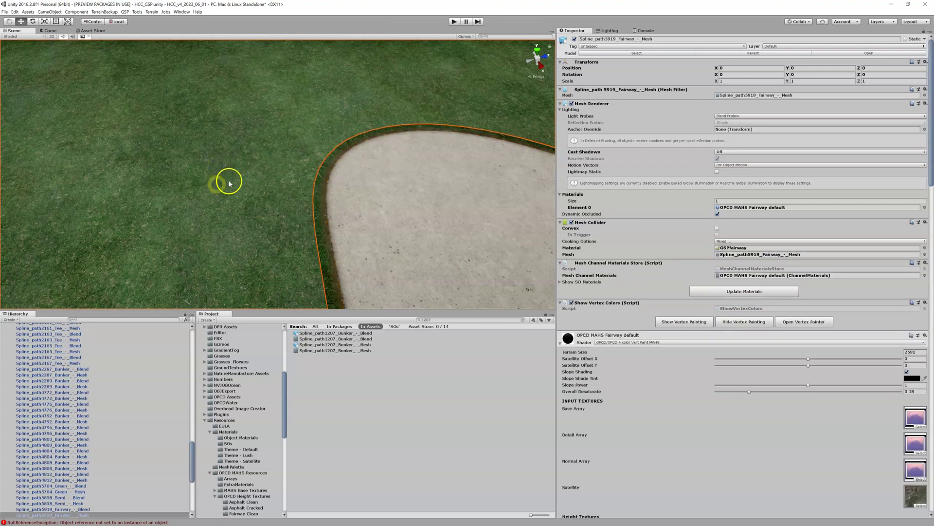
click(748, 208)
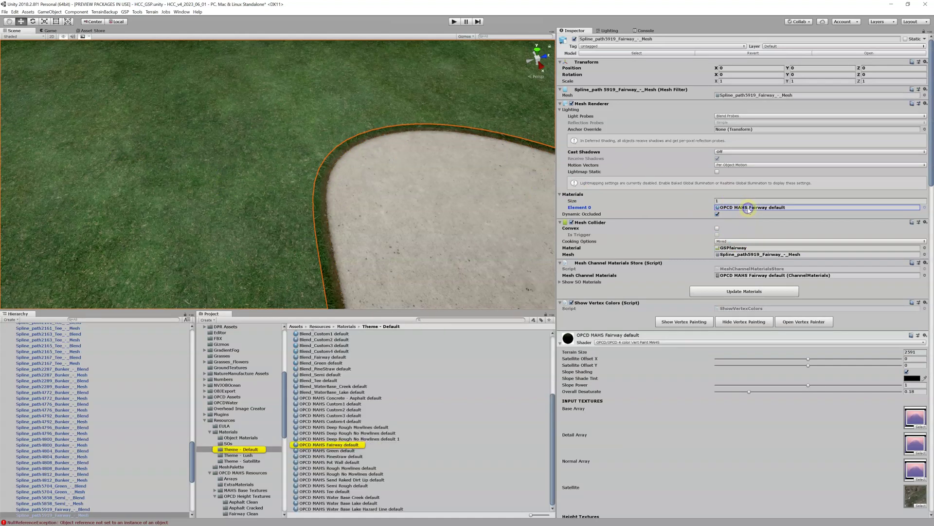
click(352, 445)
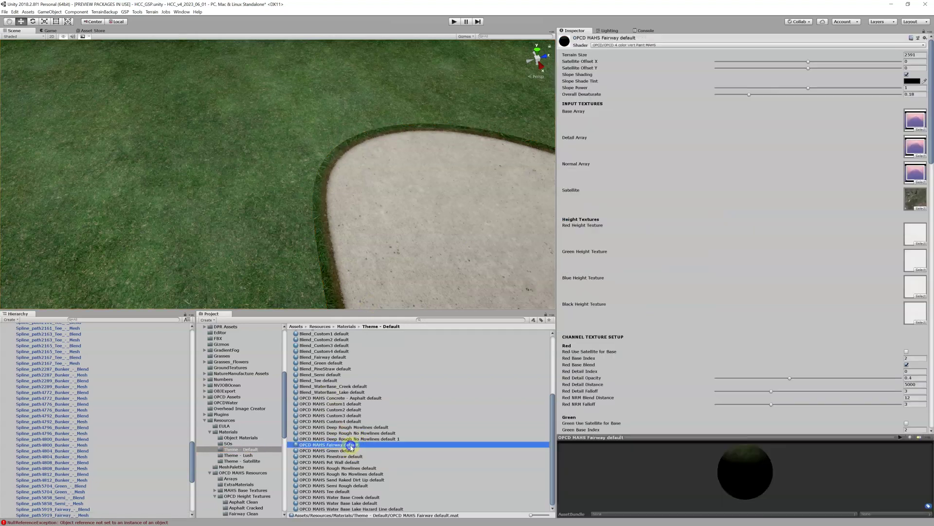
Step: Set the bunker blend's Blend To Material Black to OPCD MAHS Fairway default
click(319, 229)
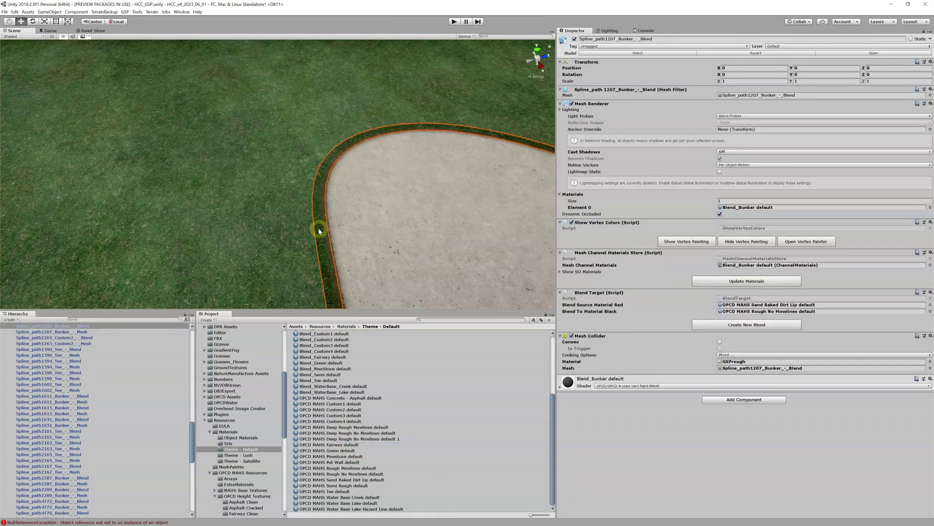
click(336, 445)
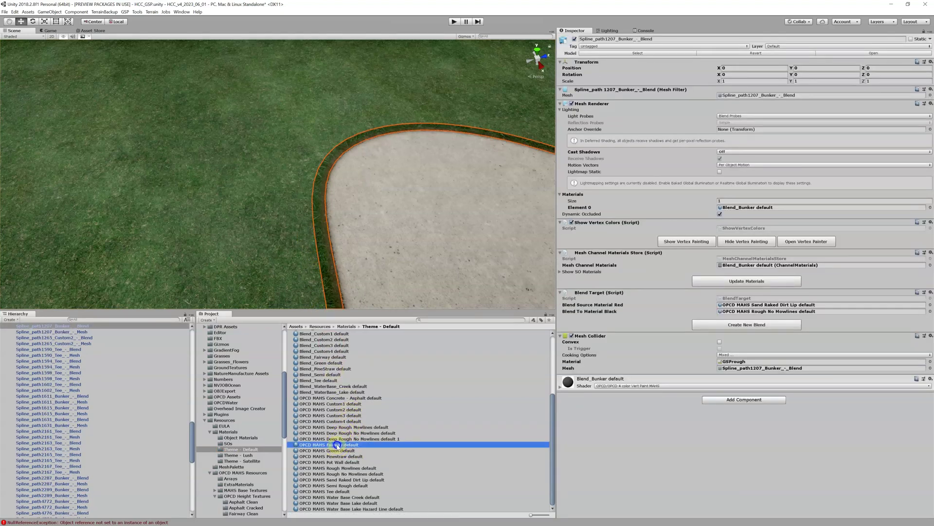
drag(407, 439, 654, 342)
drag(730, 316, 739, 312)
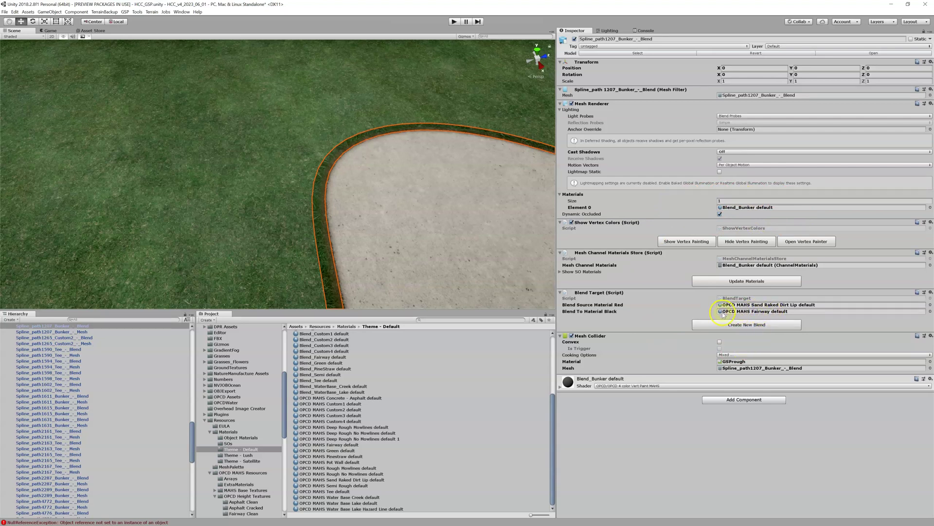
Step: Create the new sand-to-fairway blend material, then deselect and orbit to inspect the bunker
click(746, 325)
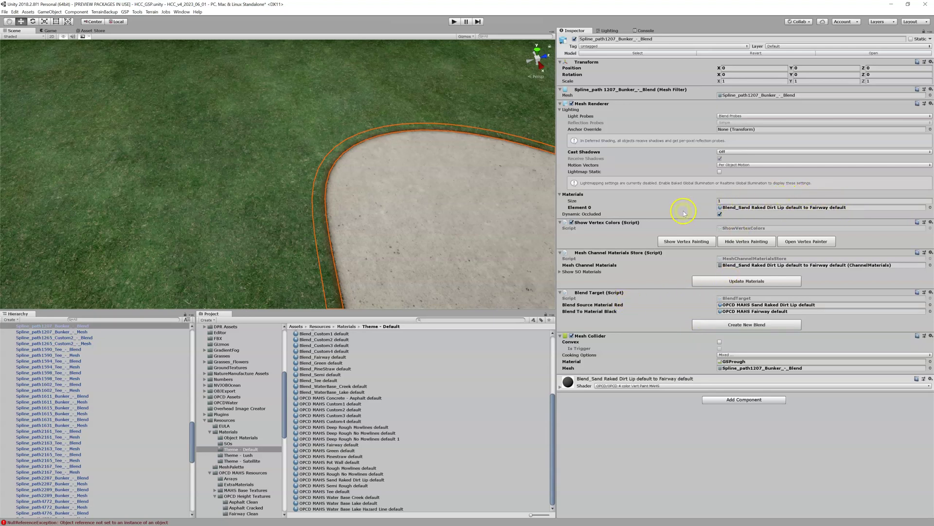
click(250, 213)
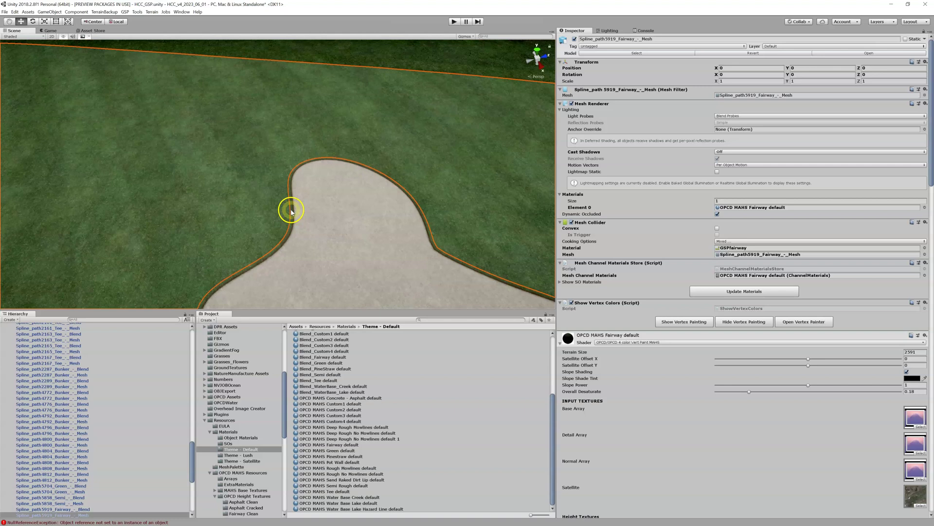
click(246, 206)
scroll(246, 205, down, 3)
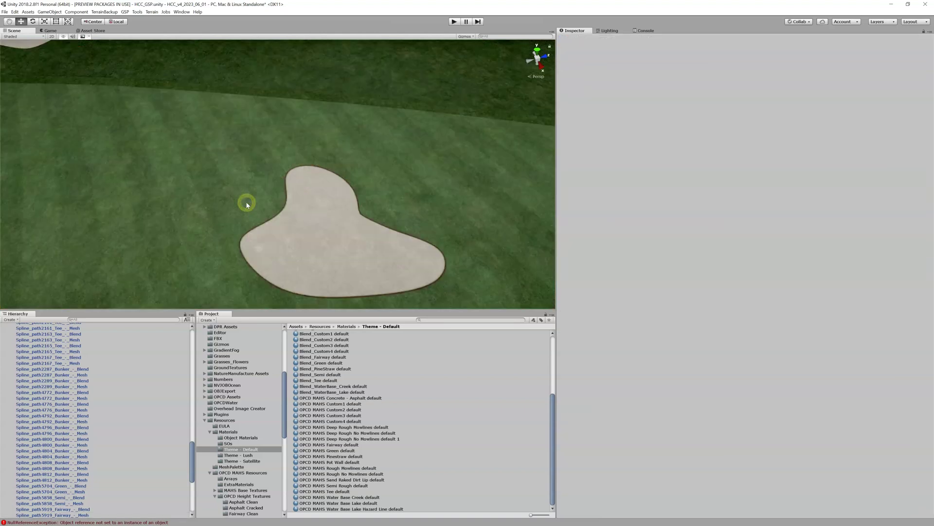
alt+drag(247, 204, 243, 194)
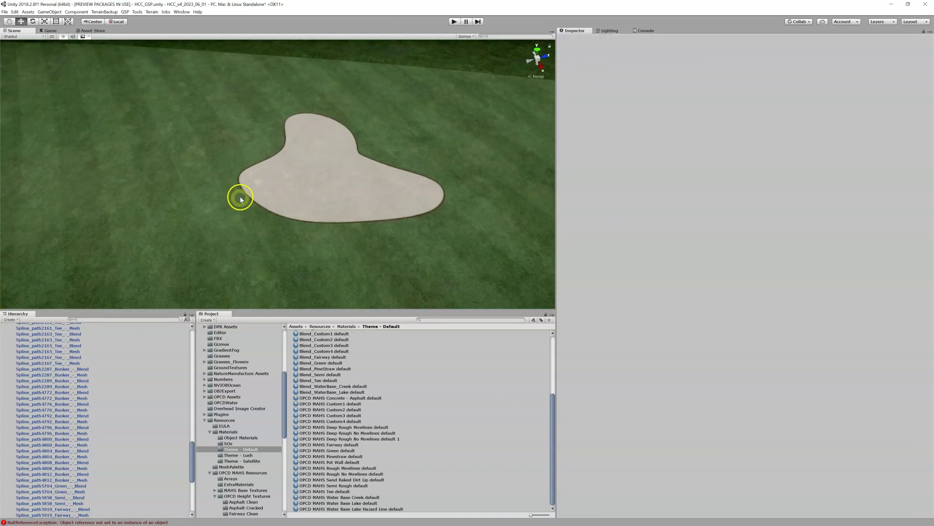
Step: Inspect the new Blend_Sand Raked Dirt Lip default to Fairway default material, then reselect the blend mesh
click(247, 196)
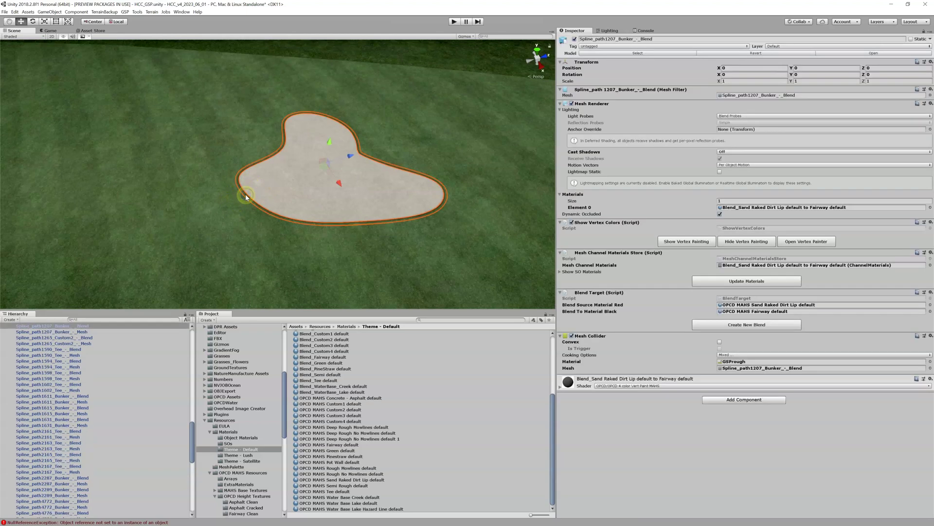
click(768, 207)
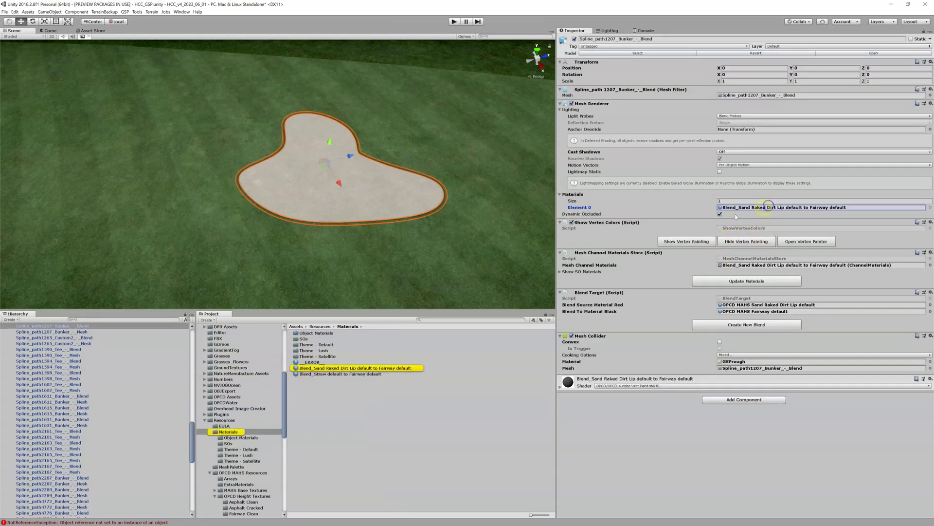
click(342, 369)
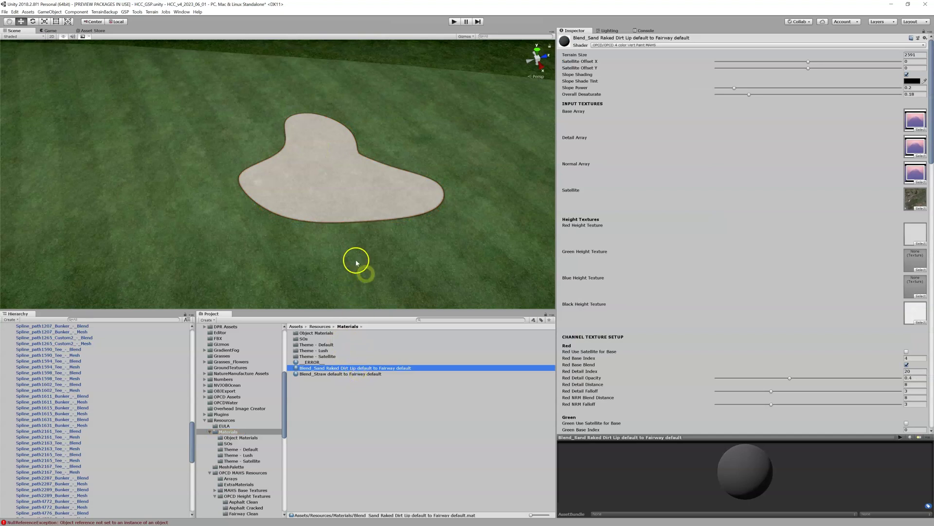
scroll(295, 219, up, 5)
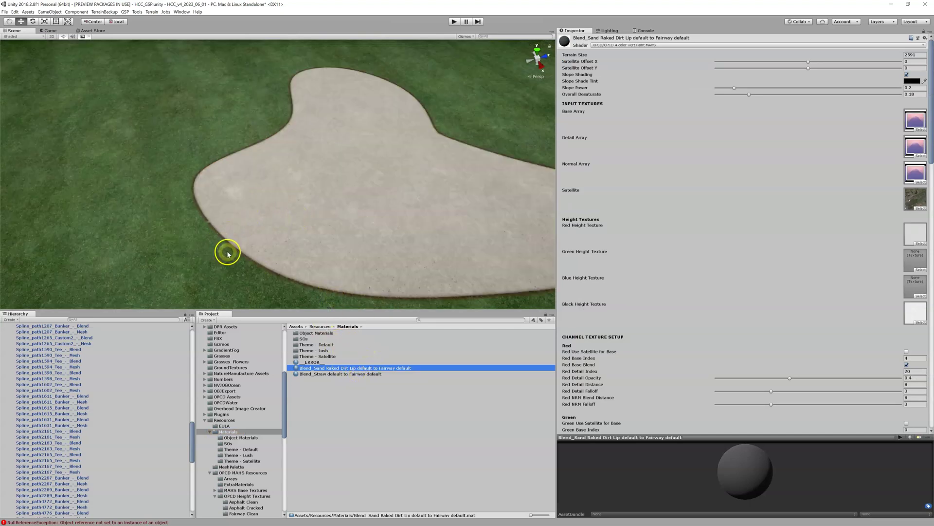
scroll(227, 253, up, 1)
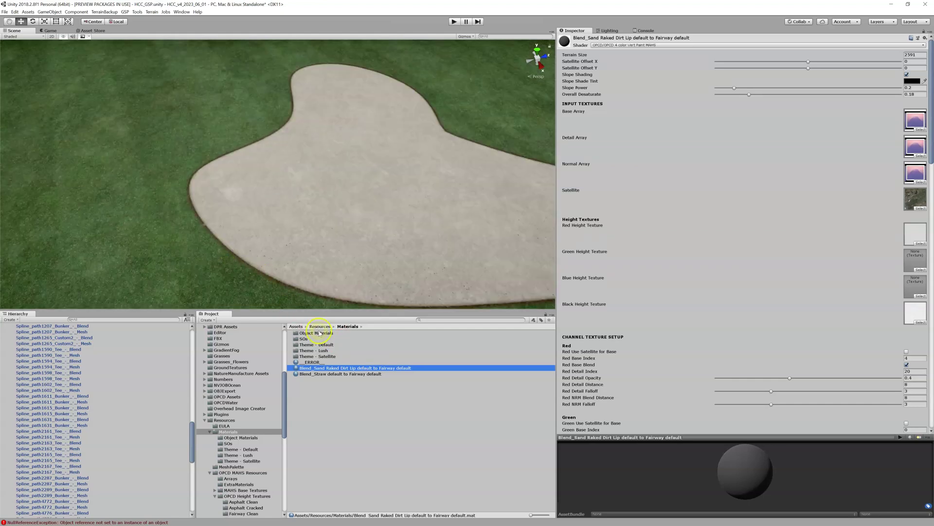
click(299, 253)
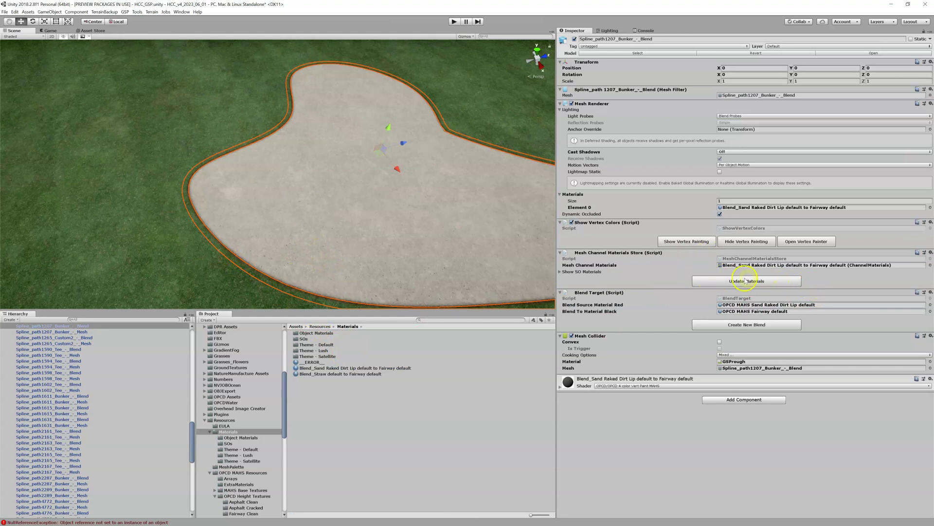
Step: Update the blend mesh's materials and inspect its sand-to-fairway channel materials asset in SOs
click(748, 282)
click(762, 266)
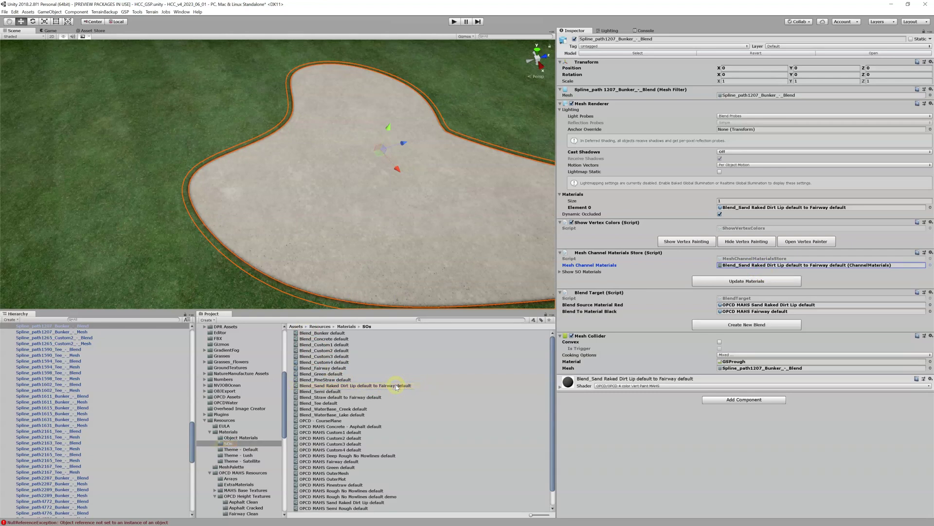
click(396, 387)
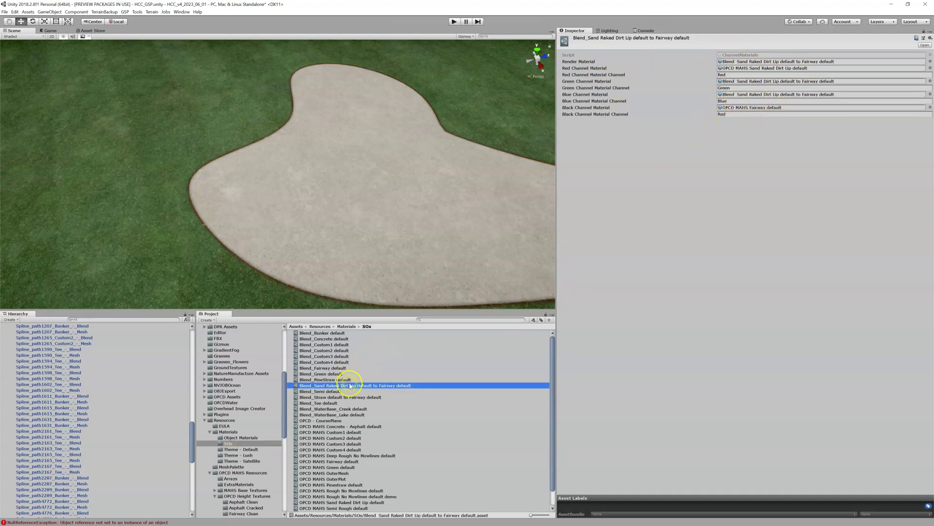
click(251, 274)
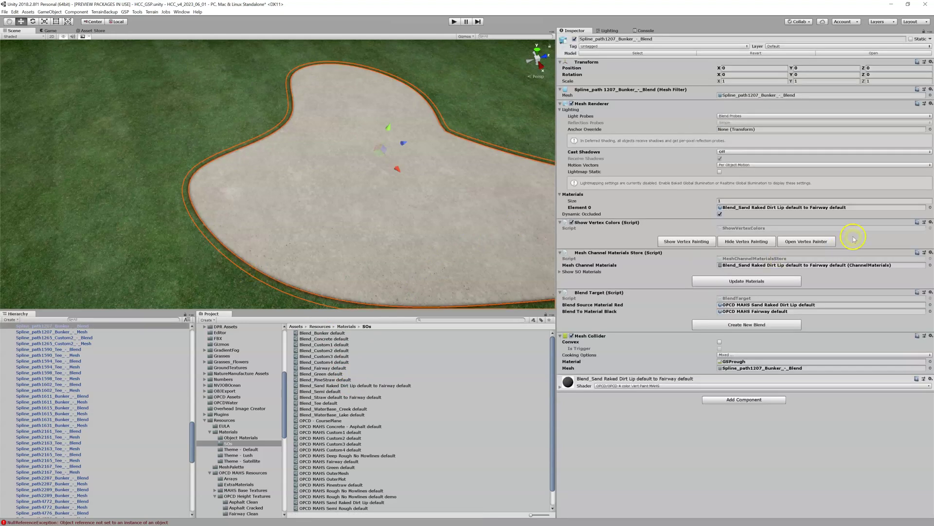
Step: Zoom out over the bunker and reopen SetMeshEditor with Ctrl+Shift+M
click(837, 207)
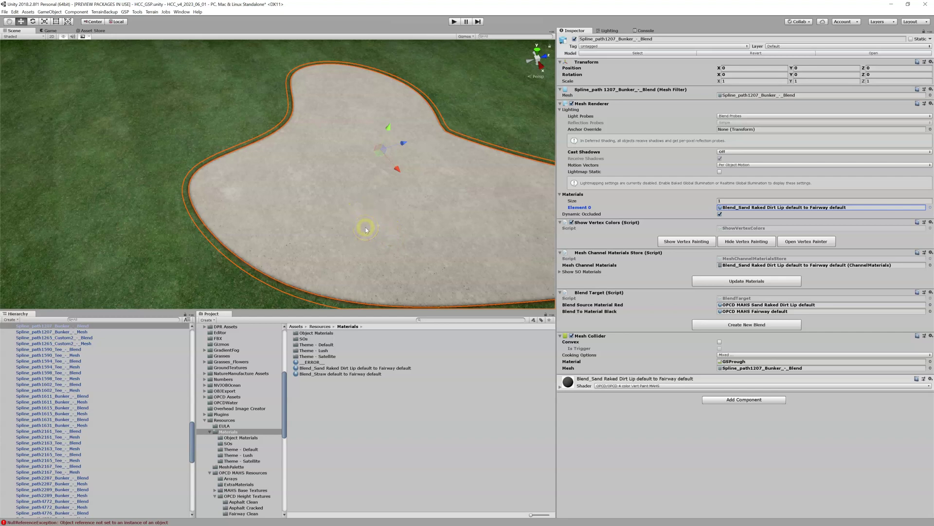
scroll(246, 174, down, 3)
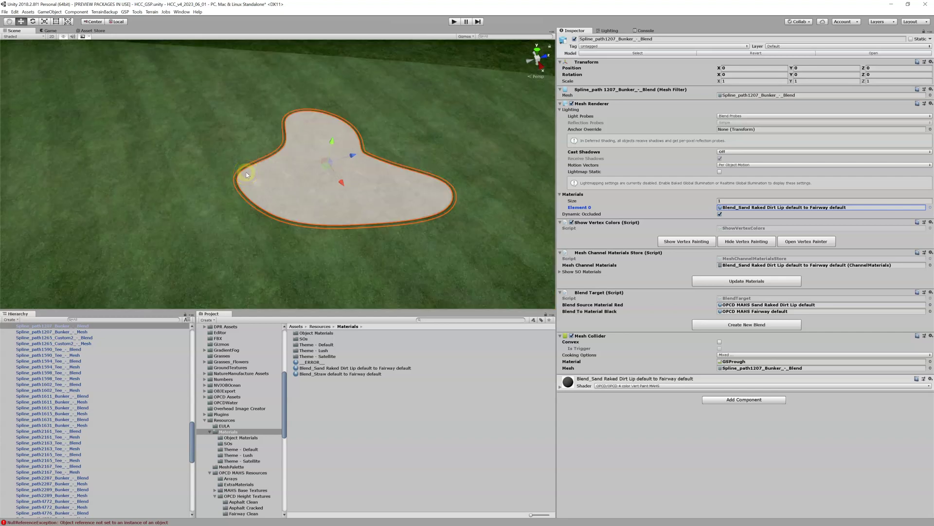
right_drag(247, 174, 256, 177)
scroll(257, 177, down, 2)
key(ctrl+shift+m)
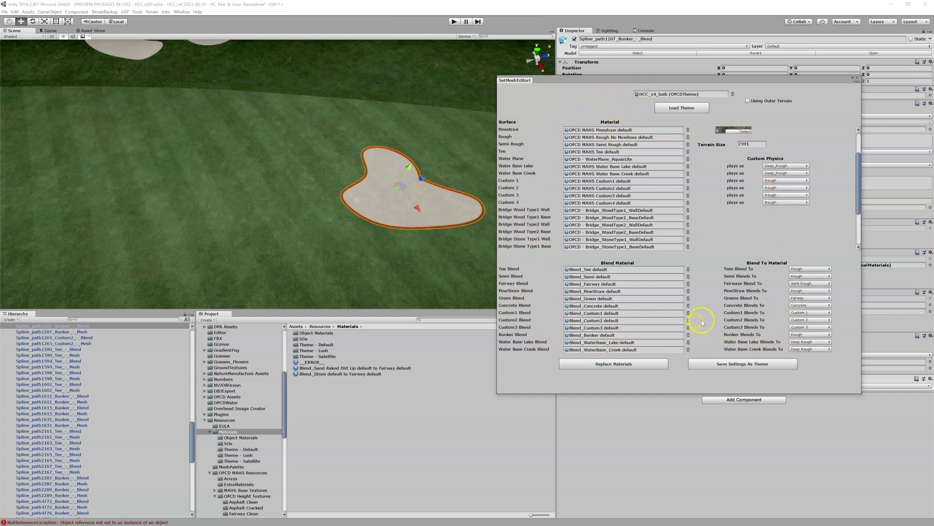
Step: Replace course materials with the HCC_v4_lush theme, overwriting HCC_v4_lush.asset, then select the rough mesh
click(596, 365)
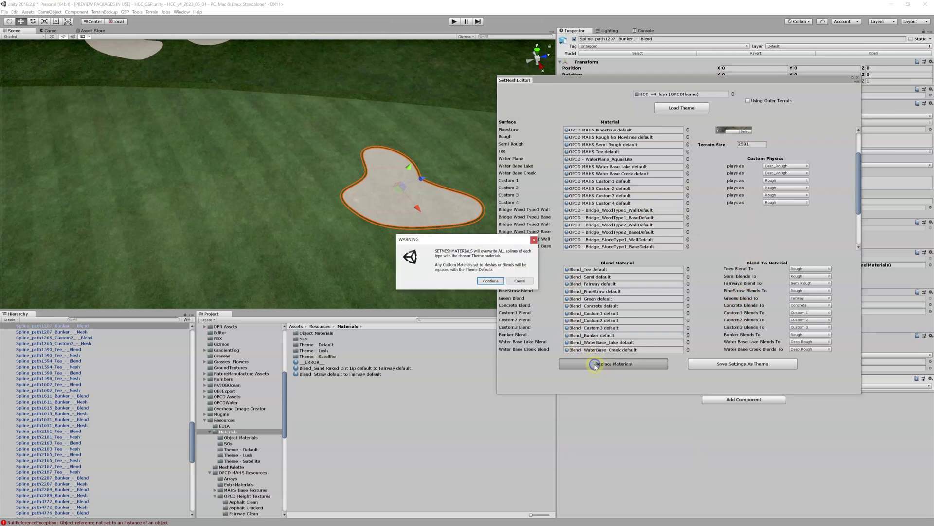
click(491, 281)
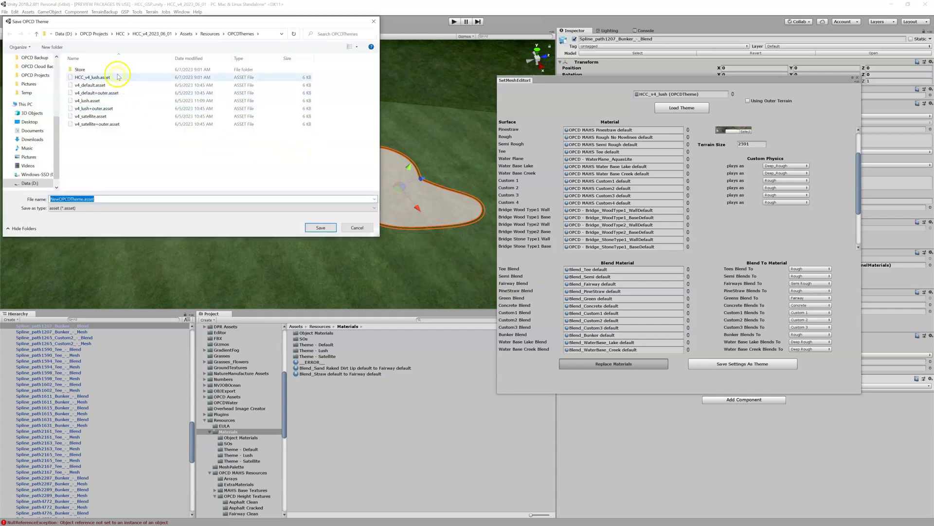
double_click(119, 77)
click(488, 266)
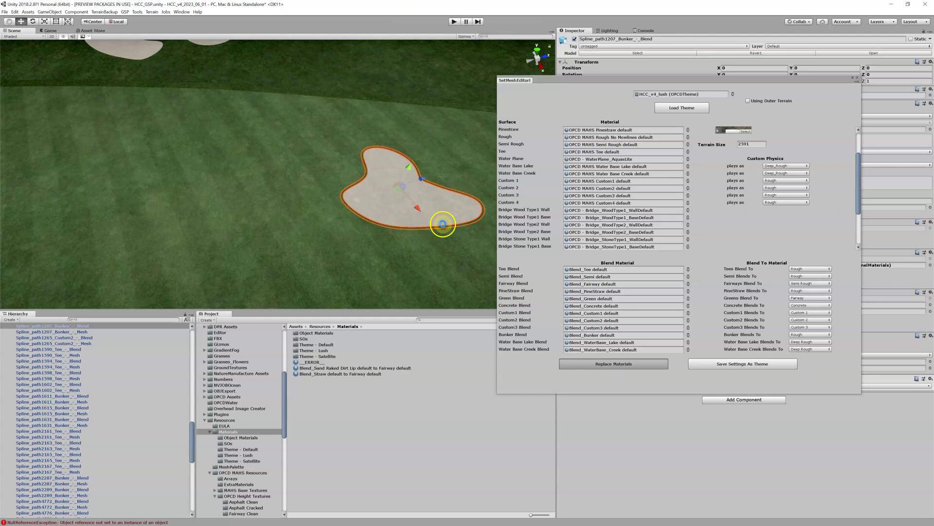
click(443, 225)
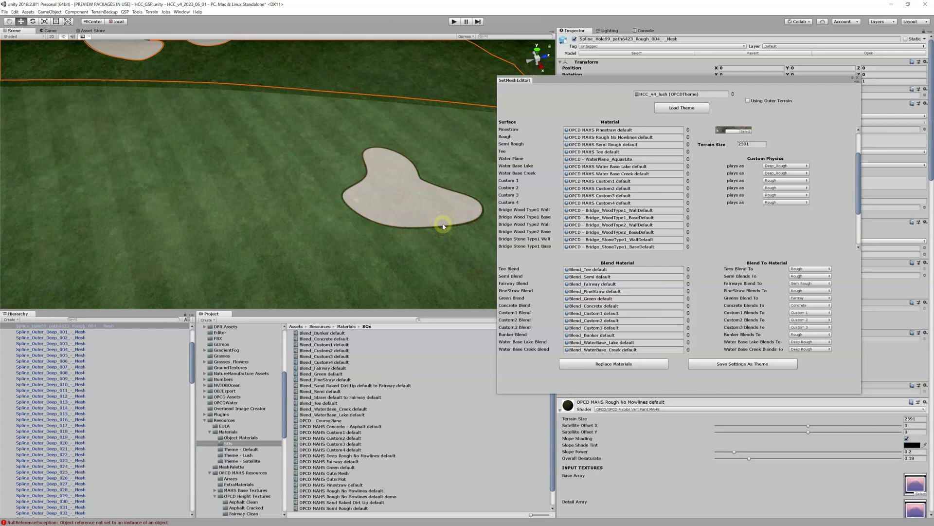
Step: Close the SetMeshEditor window and select the bunker edge blend mesh Spline_path1207_Bunker_-_Blend
right_drag(433, 226, 406, 218)
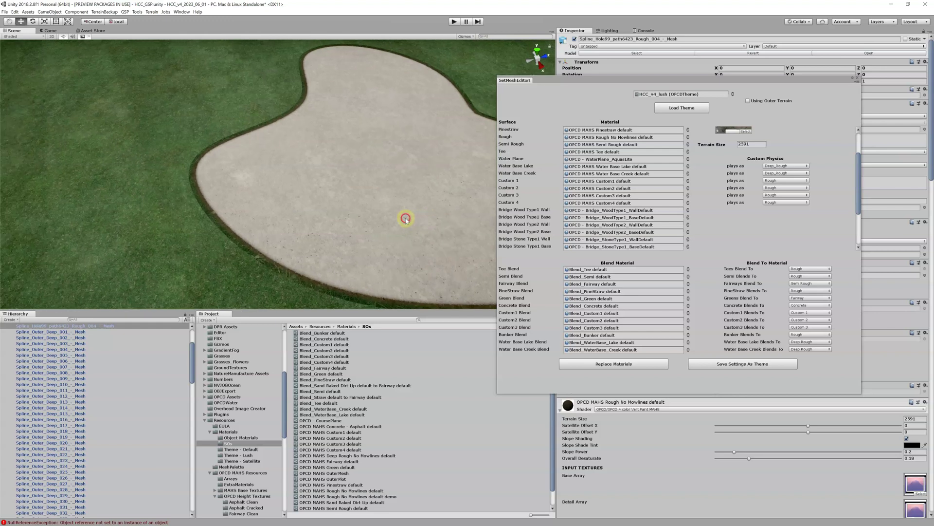
click(858, 78)
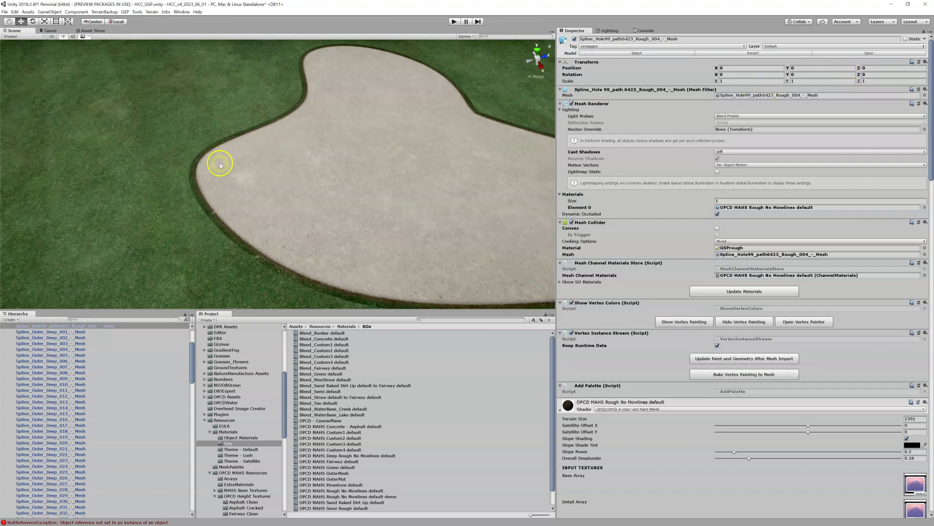
click(197, 196)
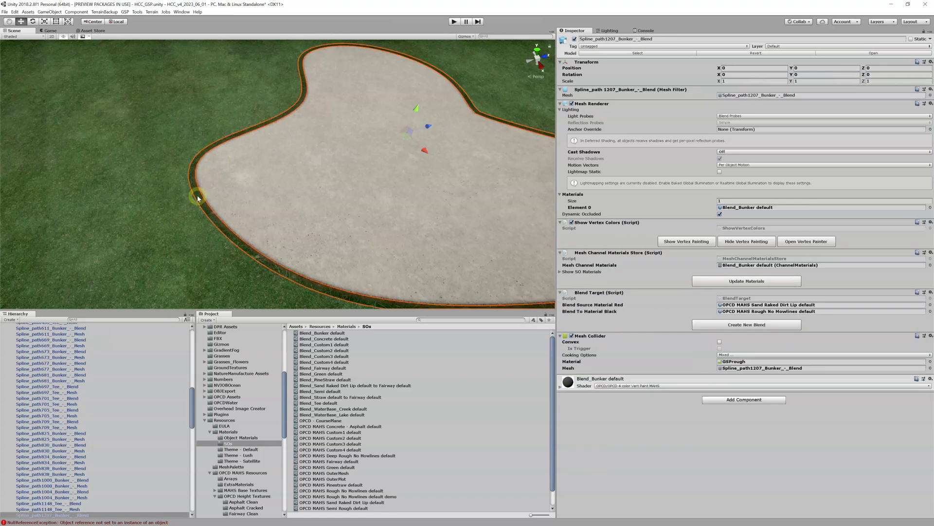
Step: Assign 'Blend_Sand Raked Dirt Lip default to Fairway default' to Materials Element 0 and update materials
click(768, 207)
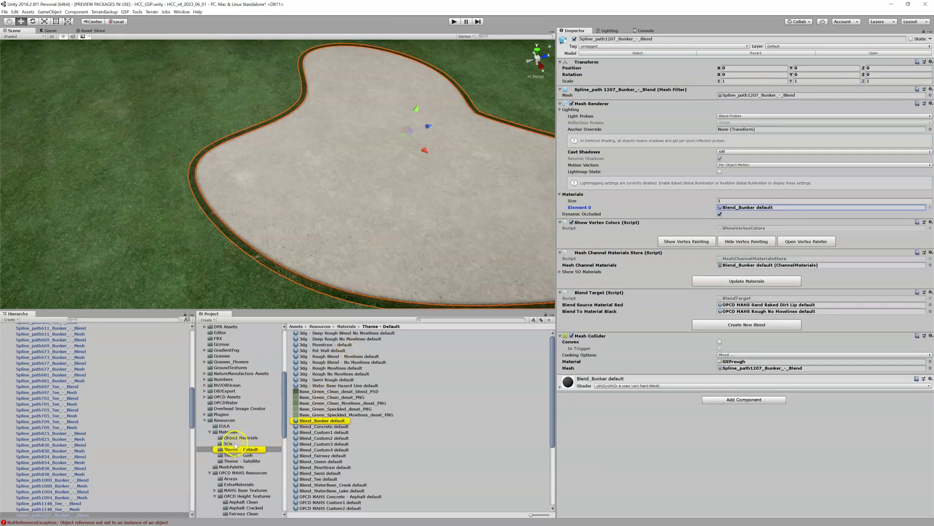
click(228, 432)
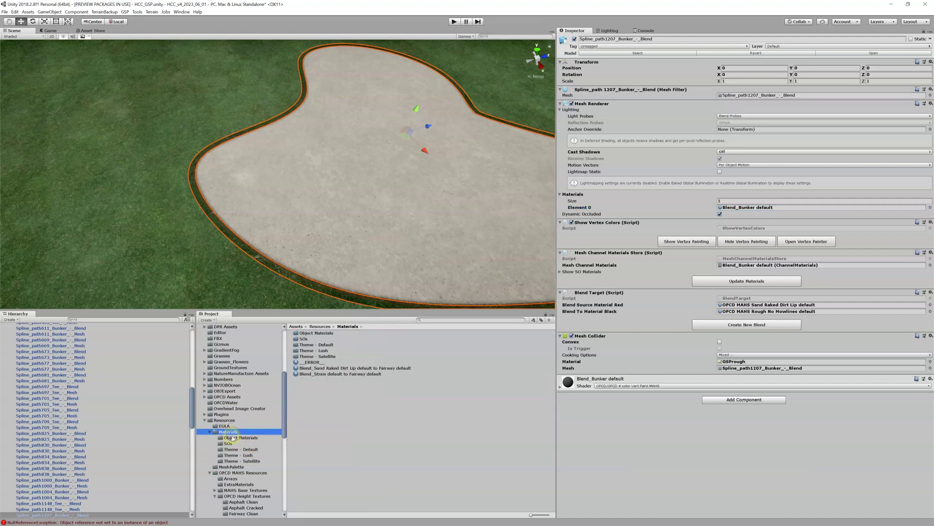
click(351, 368)
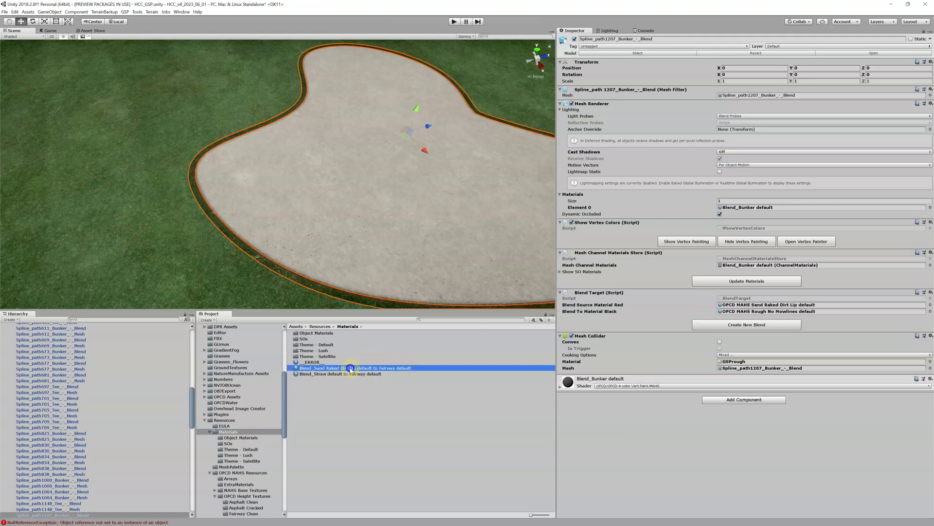
drag(351, 368, 742, 210)
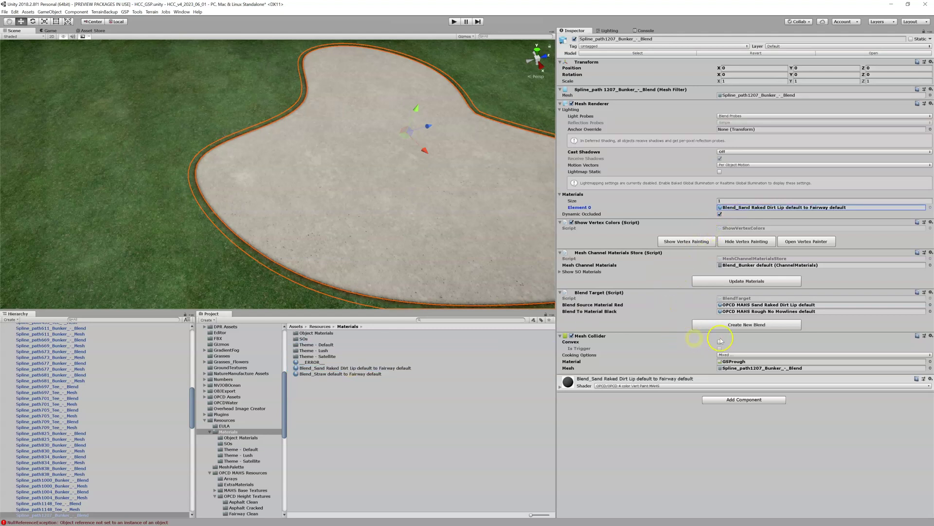
click(748, 281)
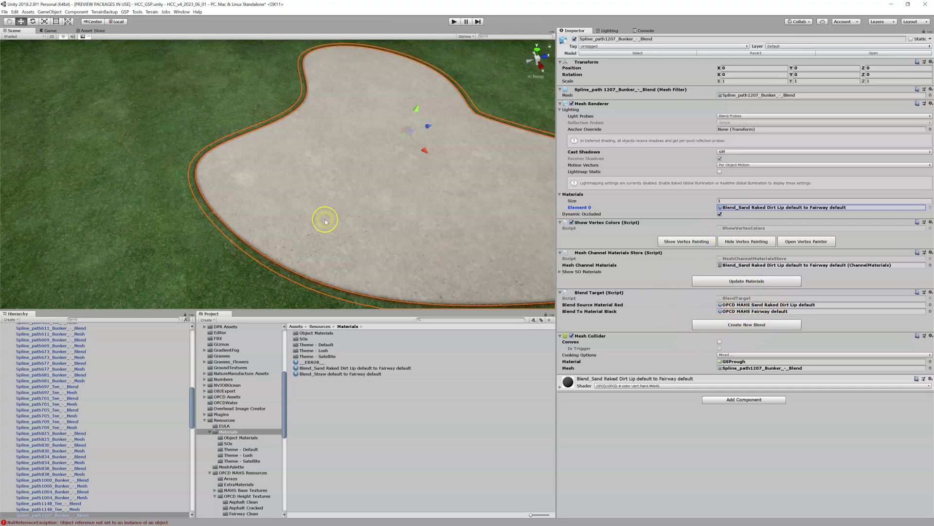
scroll(325, 220, down, 3)
Step: Apply Set Default Materials to the bunker blend, then inspect the Blend_Sand sand-to-fairway material
right_drag(325, 221, 320, 221)
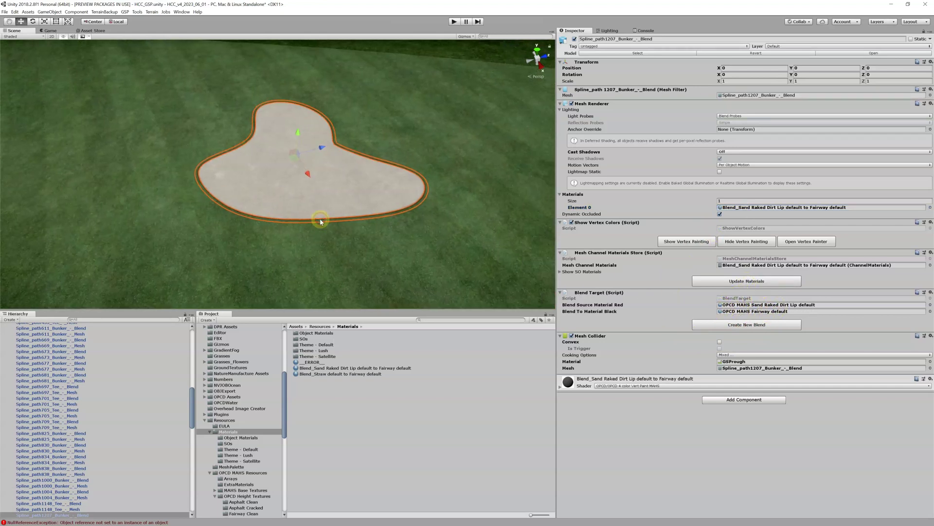
scroll(148, 394, down, 5)
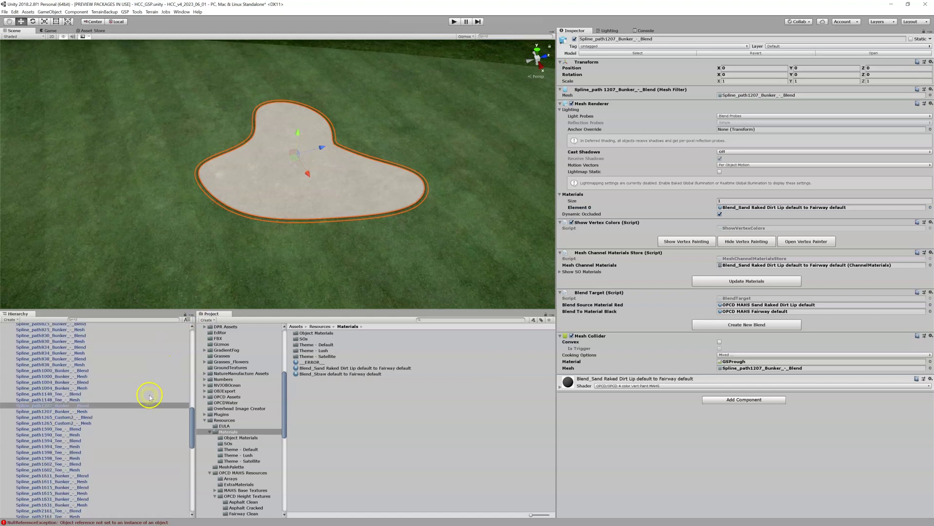
right_click(109, 405)
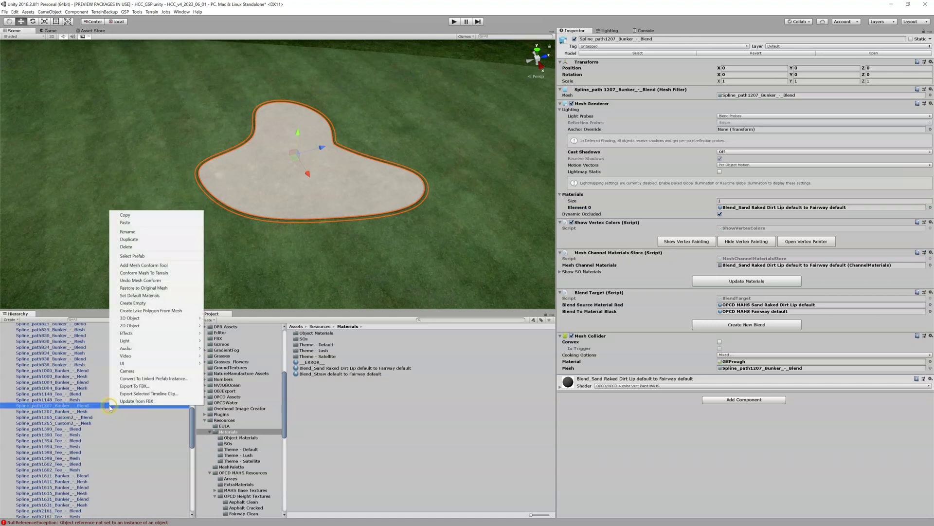
click(141, 295)
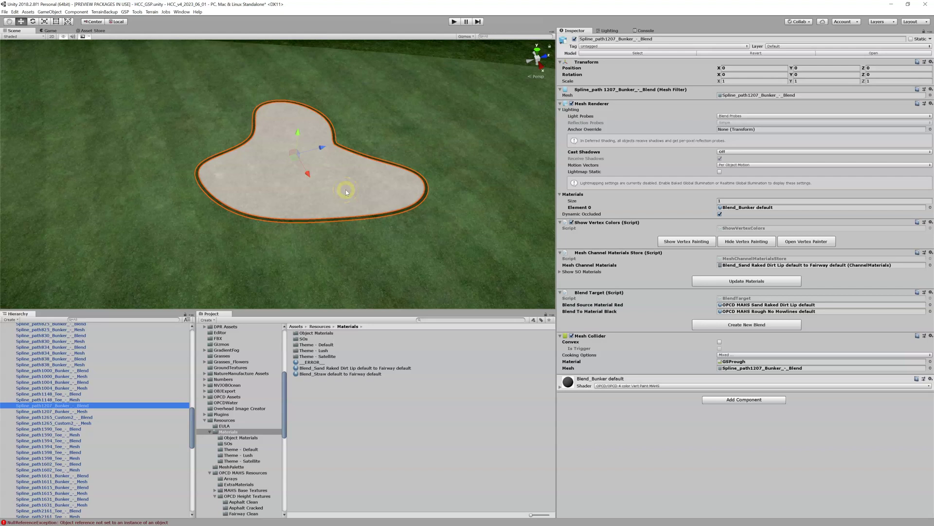
click(368, 368)
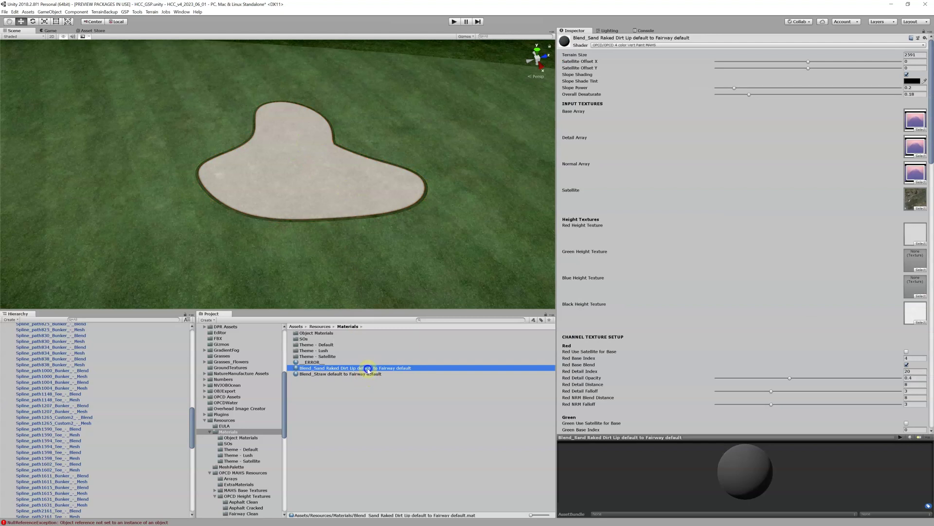
Step: Reselect the bunker blend and put the Blend_Sand sand-to-fairway material back on Element 0, updating materials
click(268, 220)
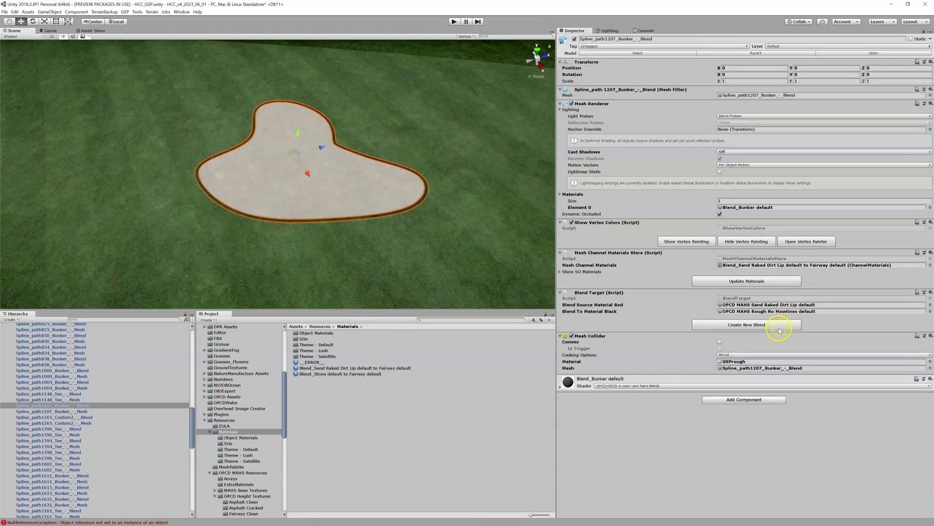
click(755, 276)
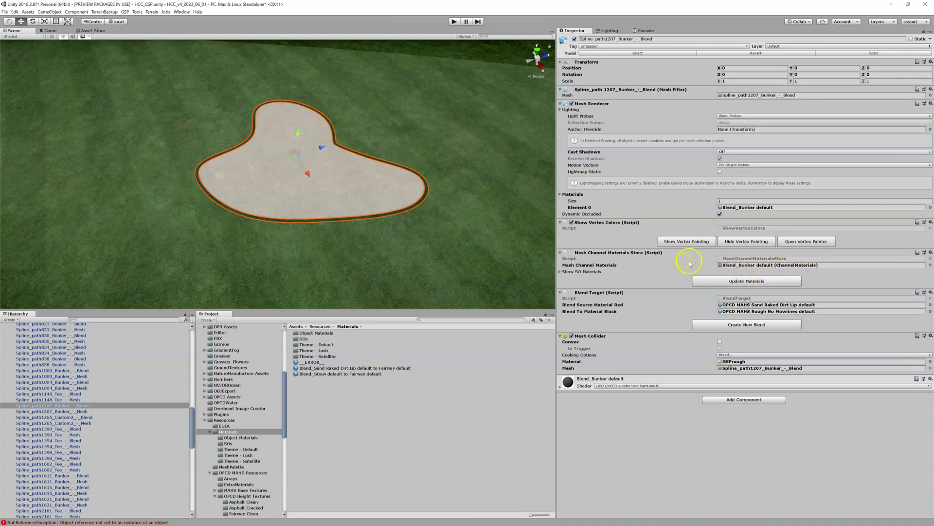
drag(368, 368, 755, 209)
click(731, 283)
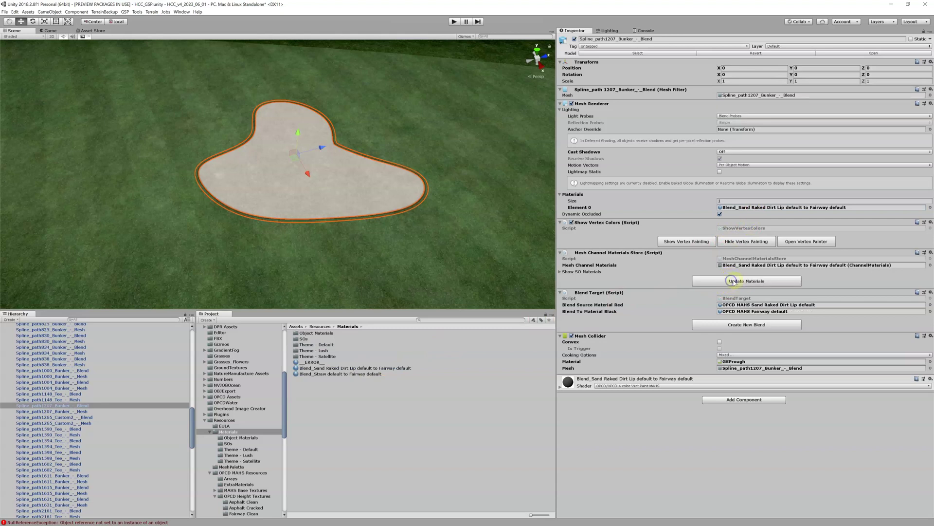